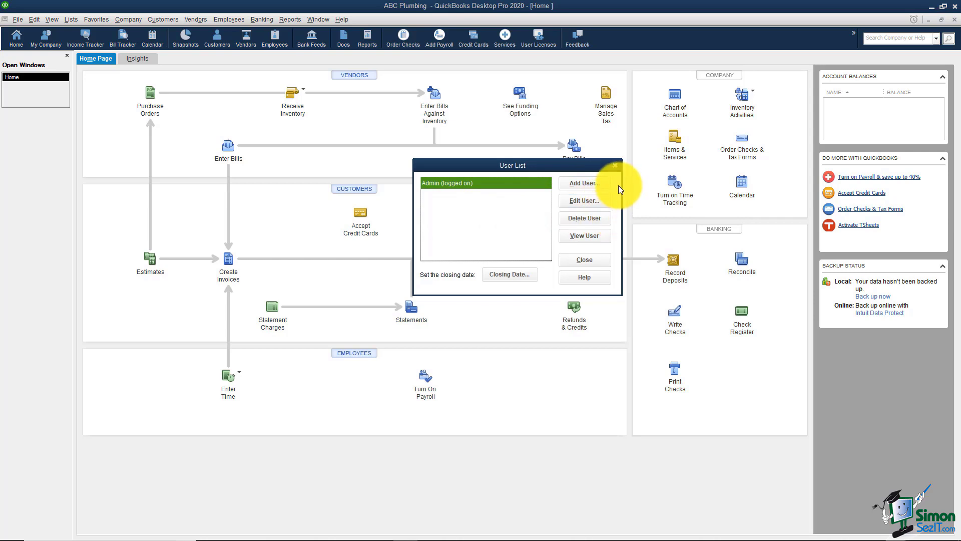
Add a new user with a user name and a password, correcting the mistyped confirmation.
left_click(584, 183)
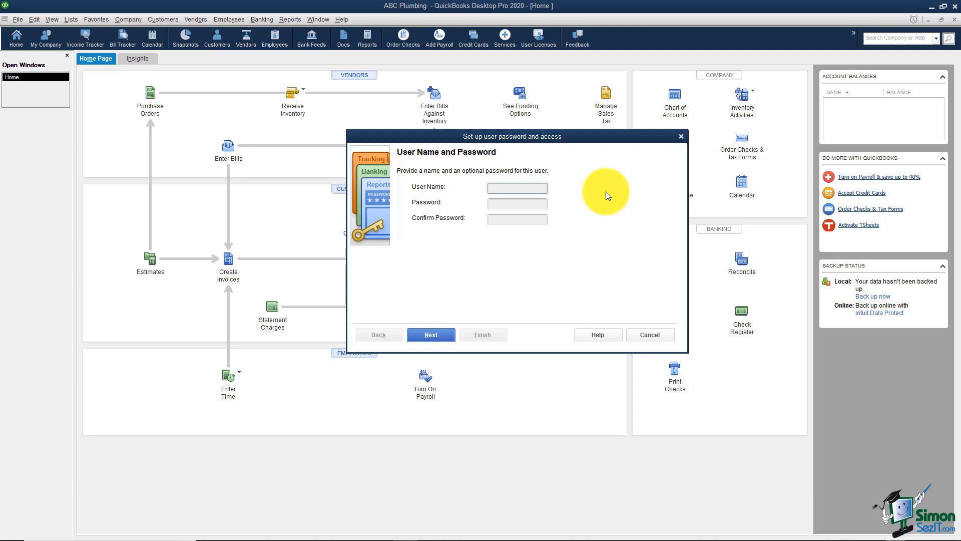
type("Carol")
key("Tab")
type("password12")
key("Tab")
type("password")
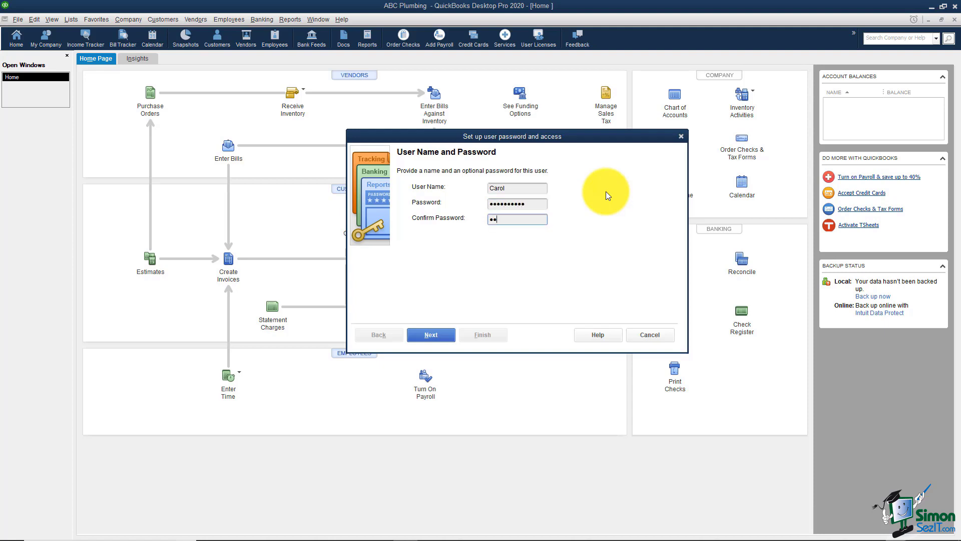
type("1")
key("BackSpace")
key("BackSpace")
key("BackSpace")
key("BackSpace")
key("BackSpace")
key("BackSpace")
key("BackSpace")
key("BackSpace")
key("BackSpace")
type("password12")
Limit the new user to Selected areas of QuickBooks and reach the Sales and Accounts Receivable page.
left_click(434, 335)
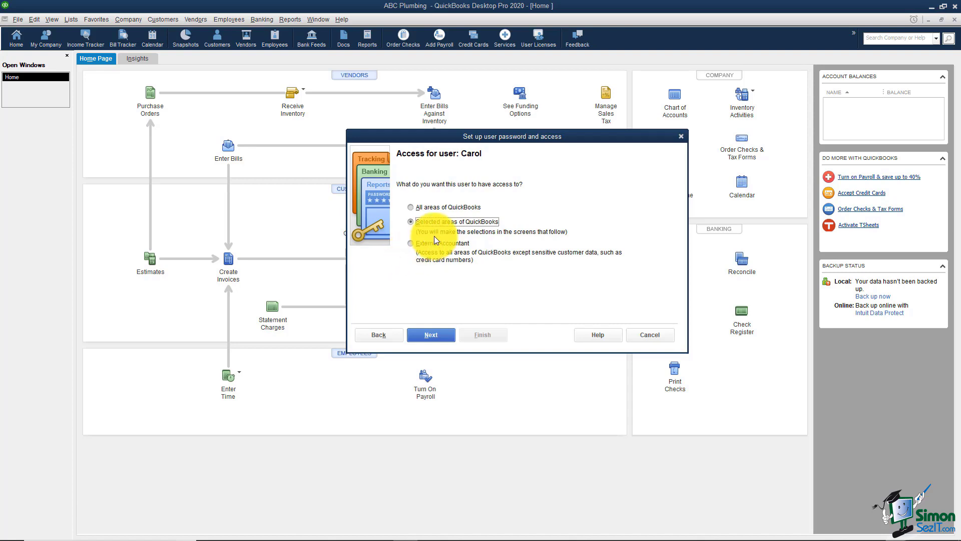
left_click(434, 337)
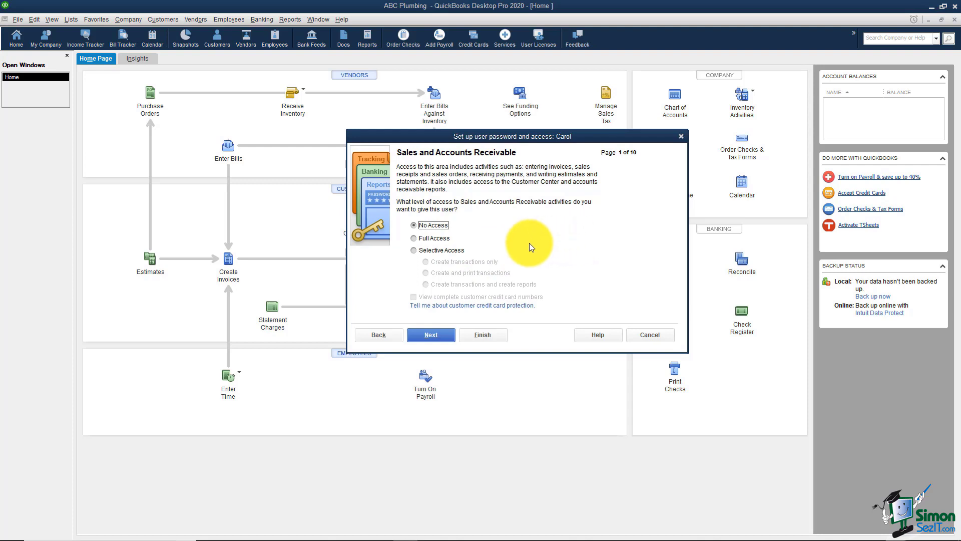
Give full Purchases and Accounts Payable access; leave Sales, Checking, Inventory, Time, Payroll and sensitive areas at No Access.
left_click(443, 337)
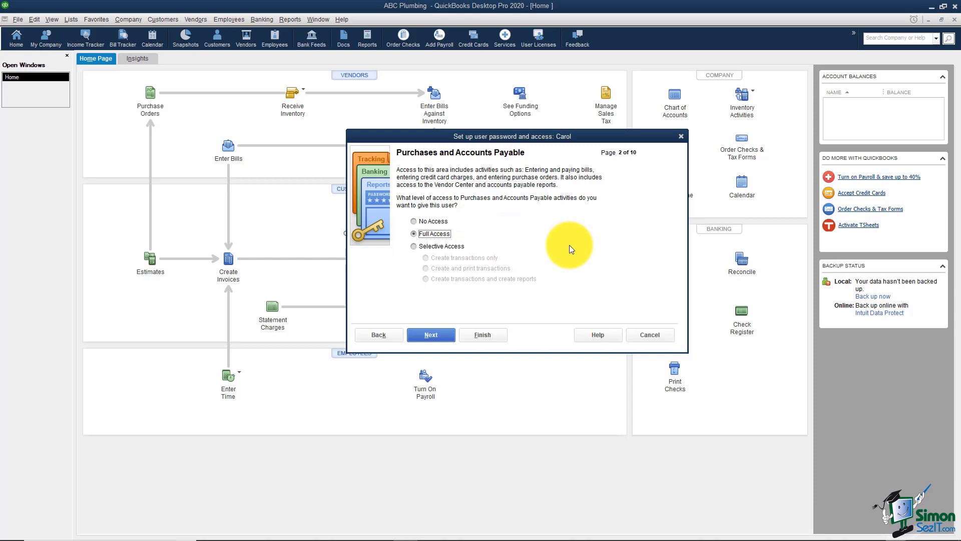
left_click(446, 335)
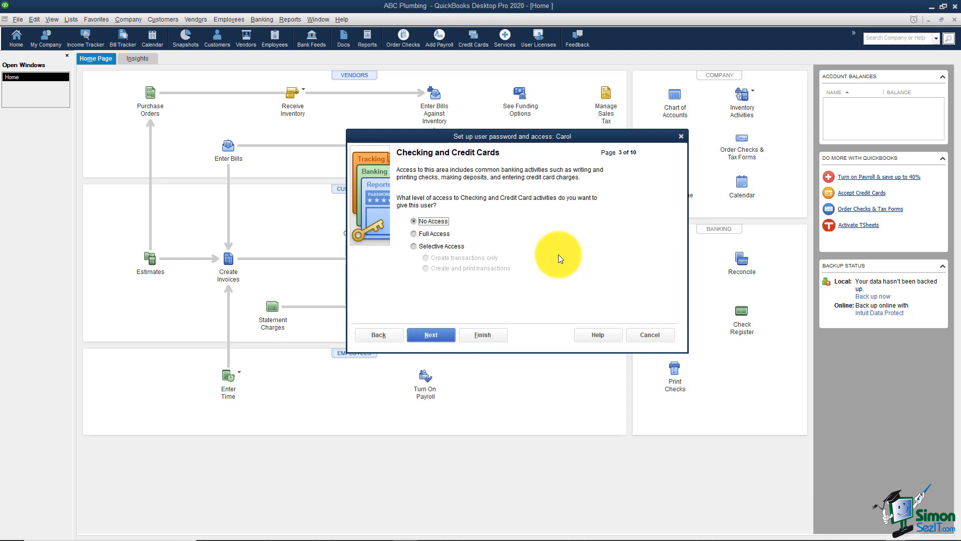
left_click(437, 337)
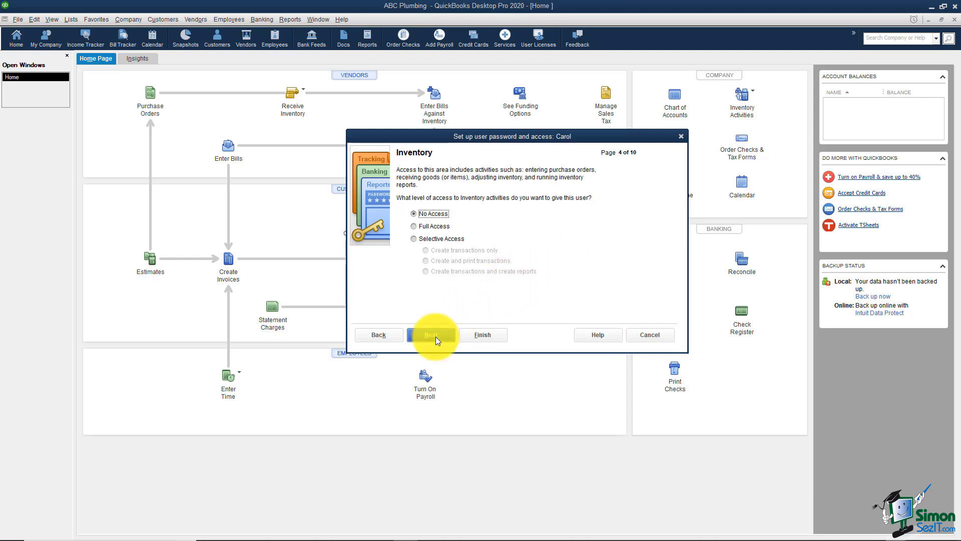
left_click(435, 336)
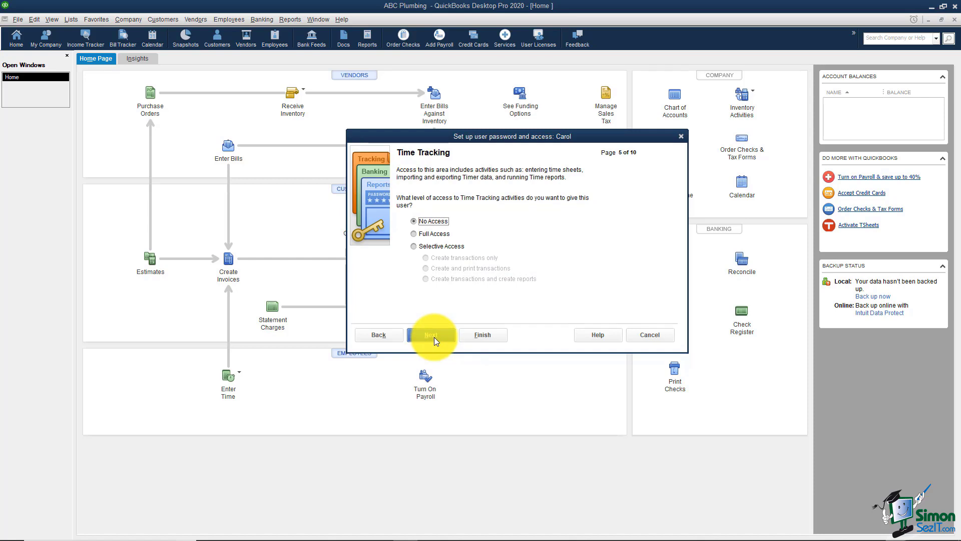
left_click(434, 337)
left_click(434, 338)
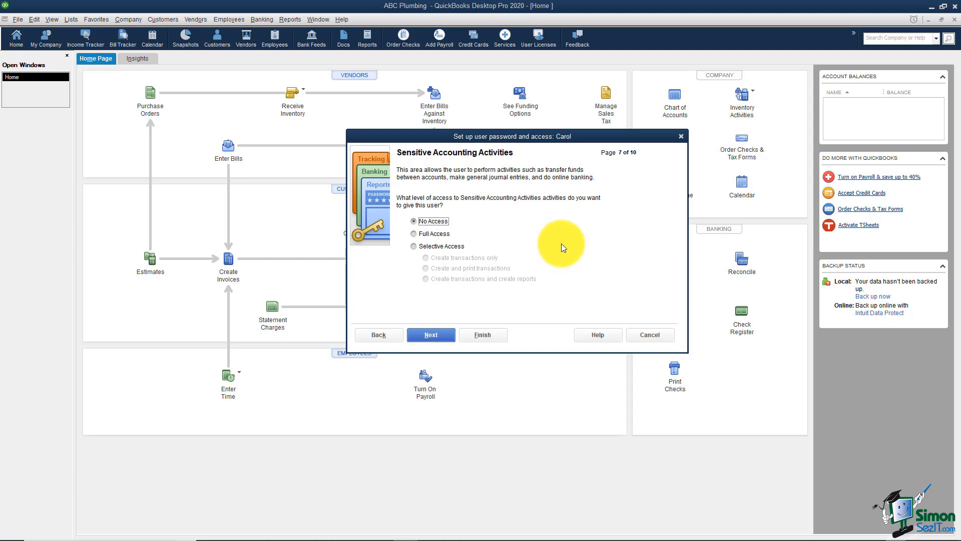
left_click(448, 333)
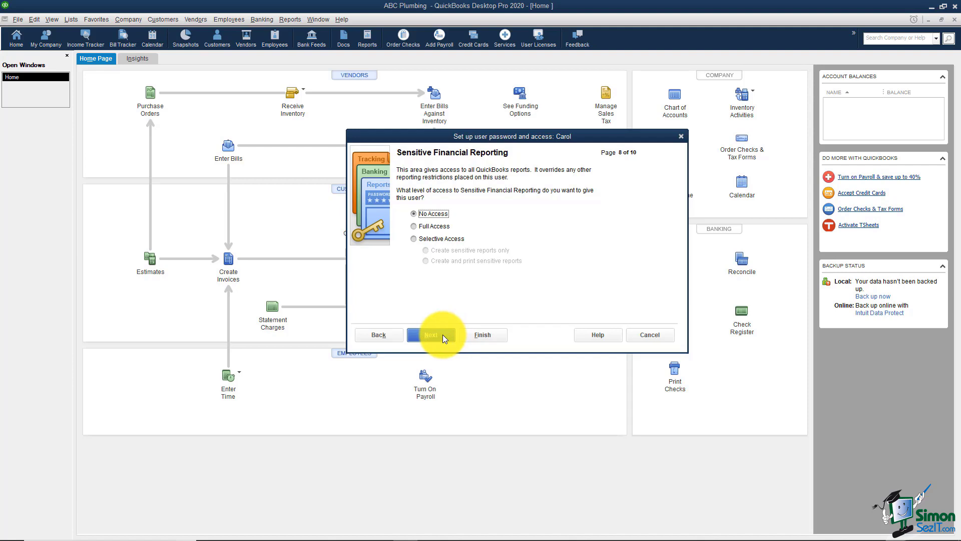
left_click(443, 334)
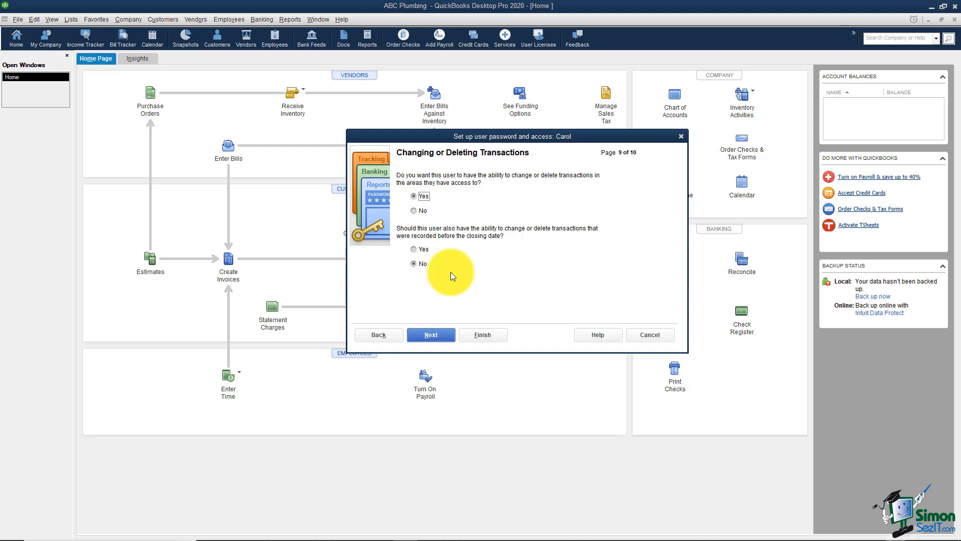
Allow changing transactions except before the closing date, review the access summary, and finish.
left_click(435, 336)
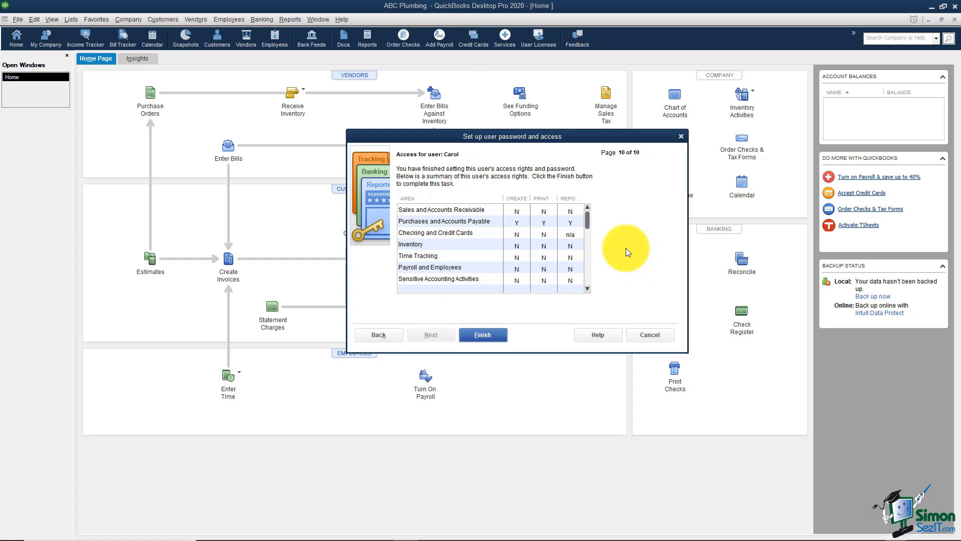
left_click(482, 335)
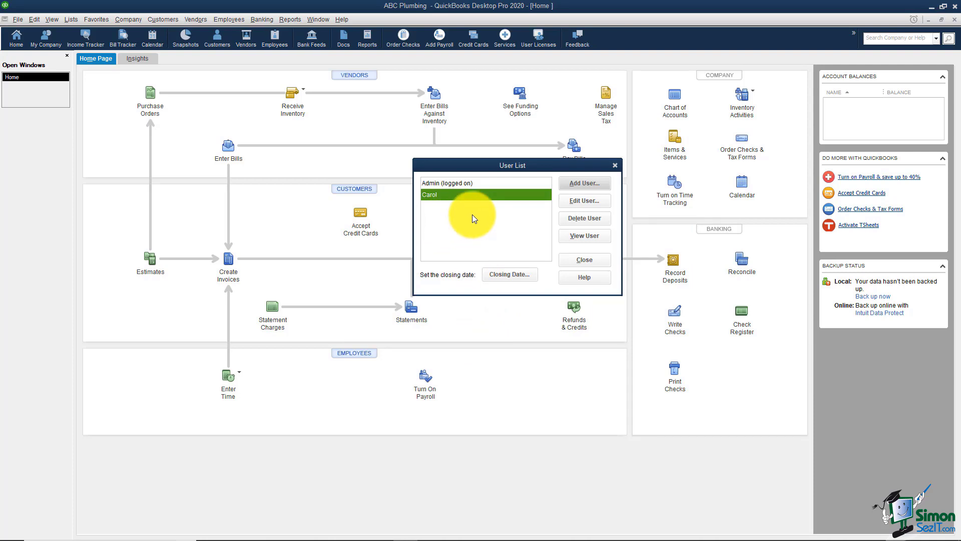
Close the User List listing Admin and the new user, then pull down the File menu.
left_click(567, 260)
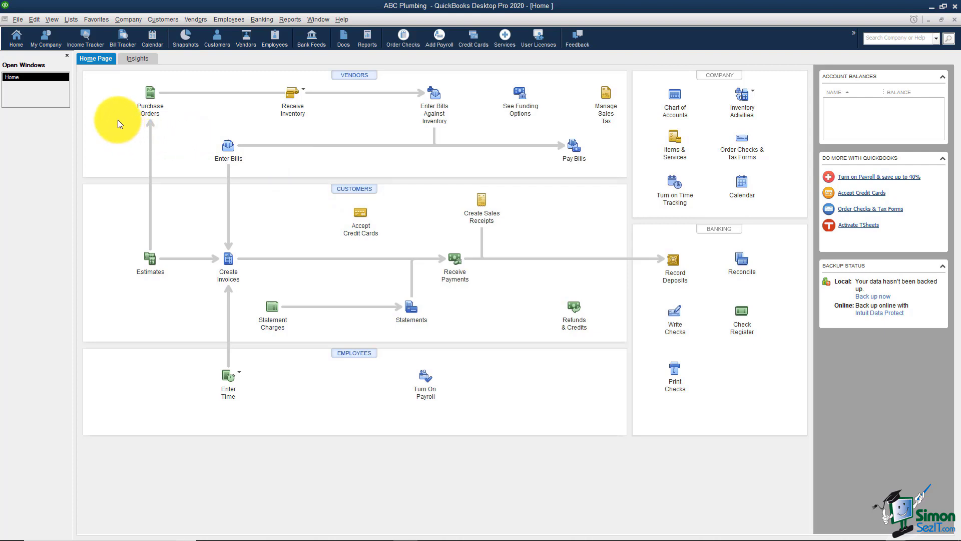
left_click(17, 20)
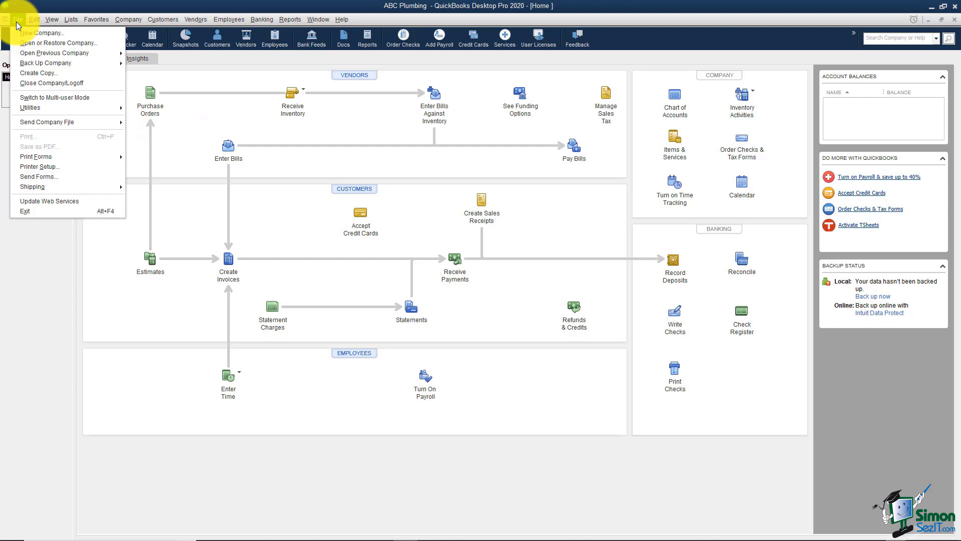
Log off, reopen ABC Plumbing.QBW, and return focus to the User Name field.
left_click(46, 82)
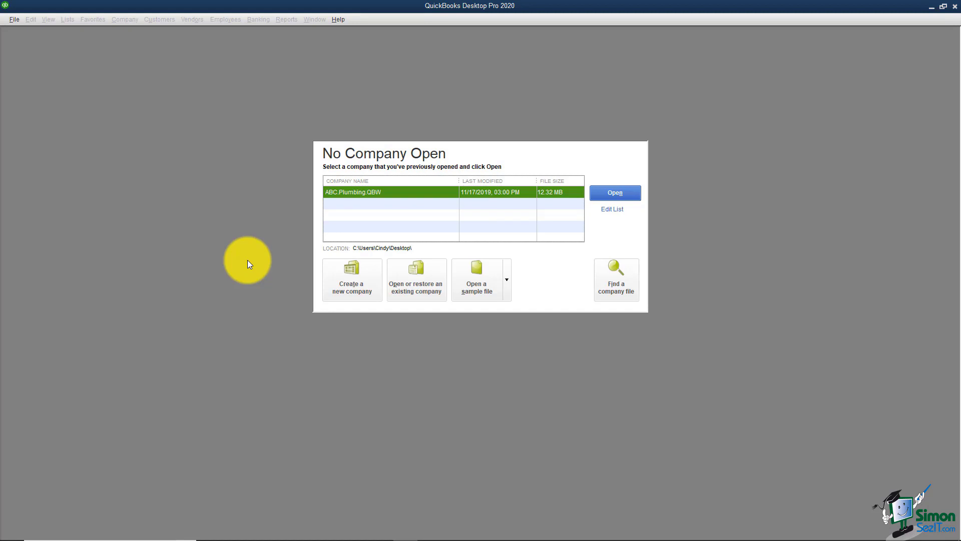
double_click(360, 193)
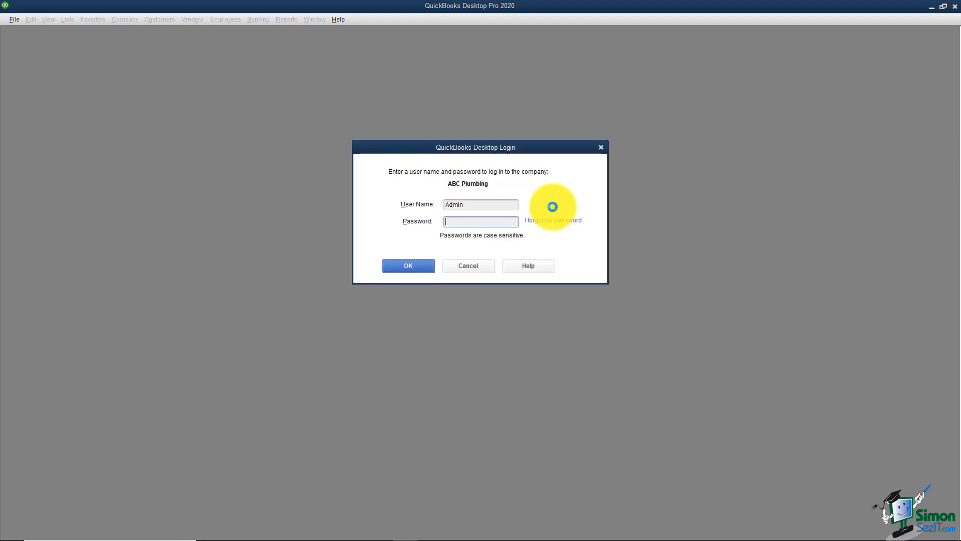
key("shift+Tab")
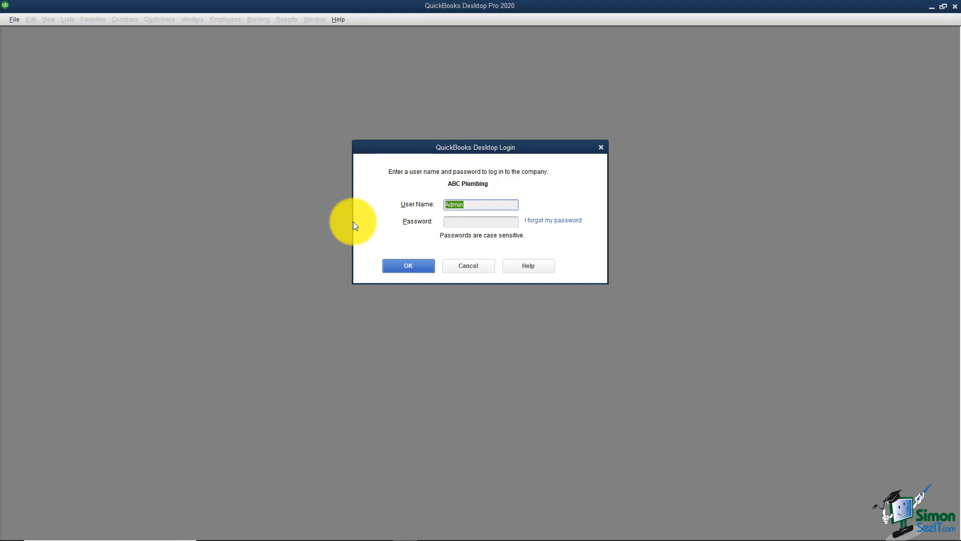
Log in to ABC Plumbing with the new restricted user's name and password.
type("Carol")
key("Tab")
type("•••••••••")
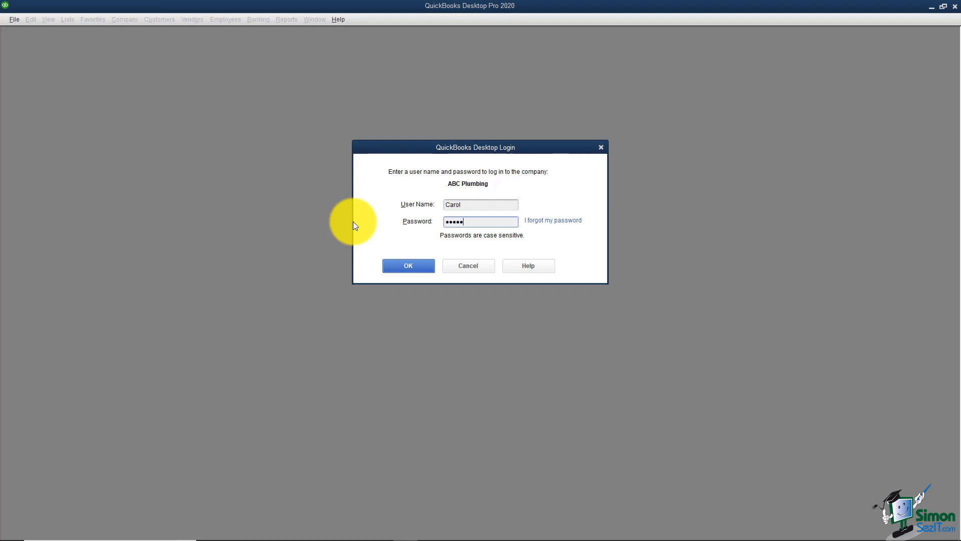
type("•")
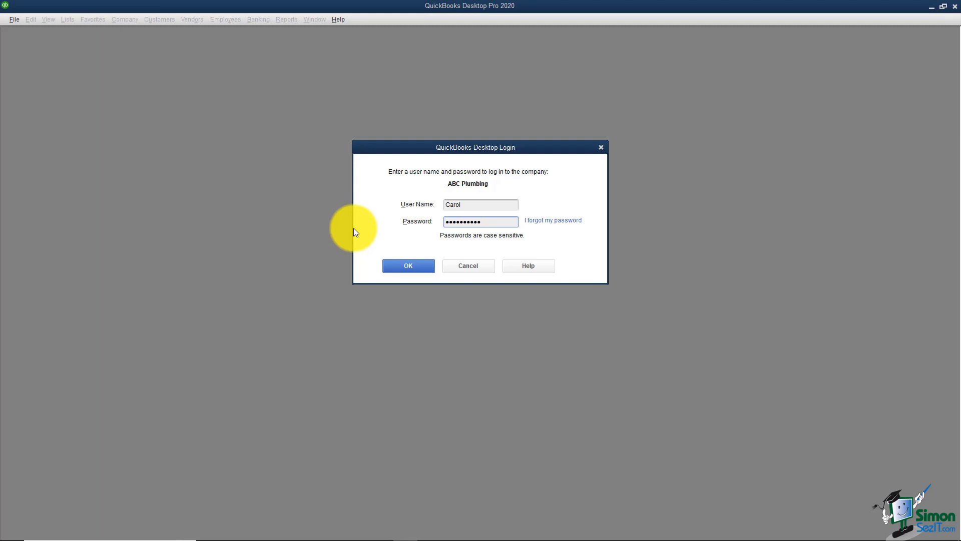
left_click(402, 268)
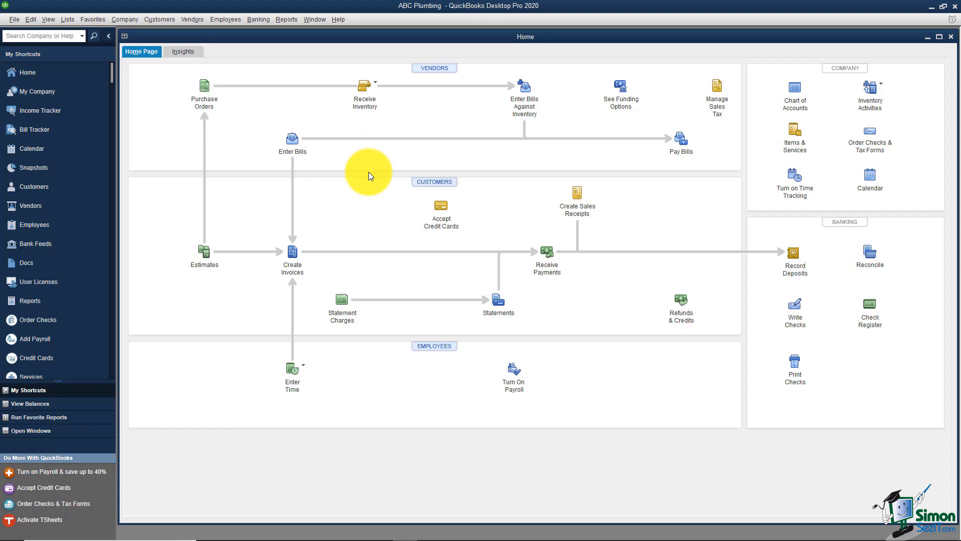
left_click(294, 258)
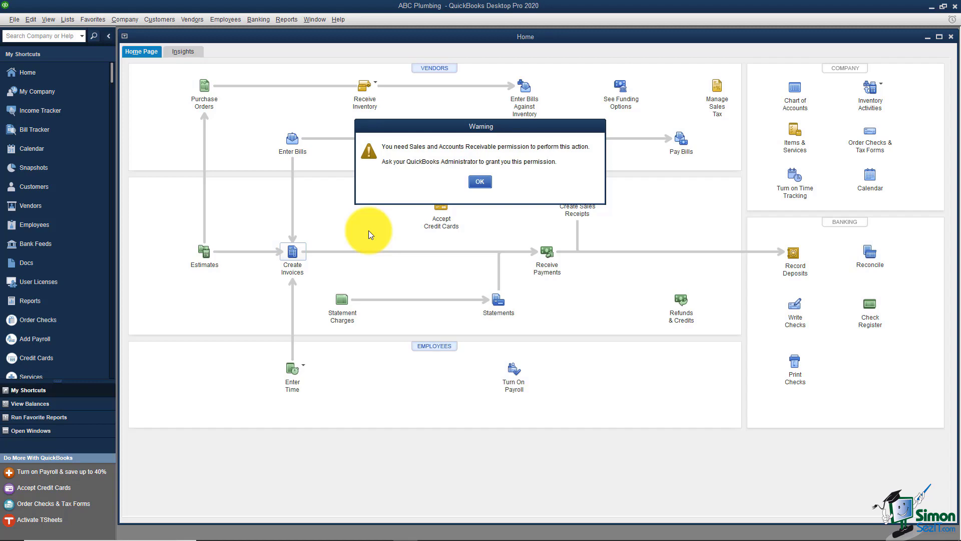
left_click(481, 182)
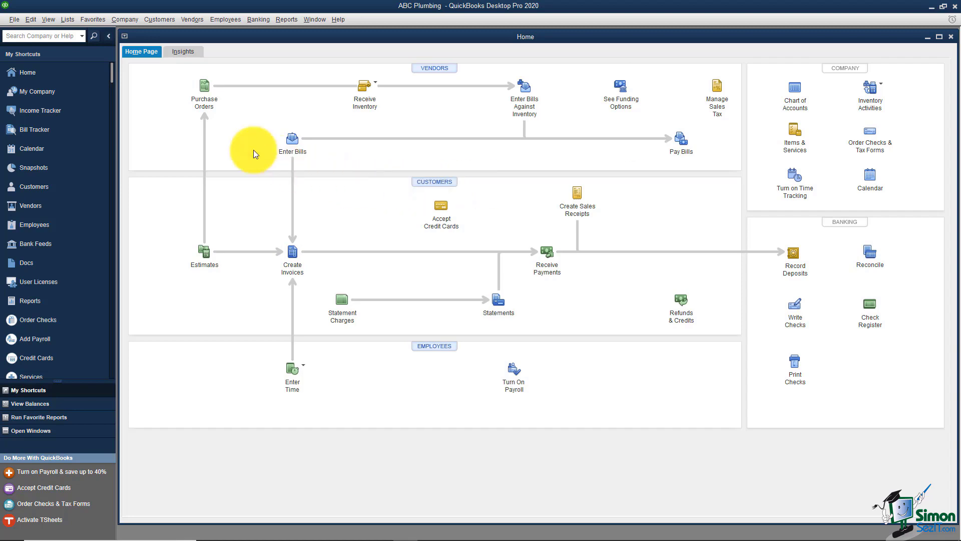
left_click(11, 20)
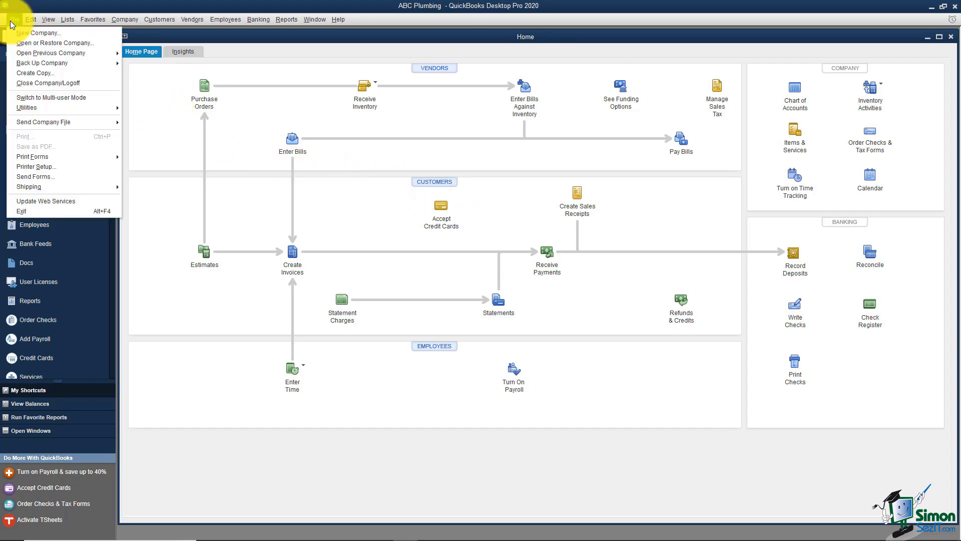
Close the company and log off, declining the Automatic Backup.
left_click(23, 83)
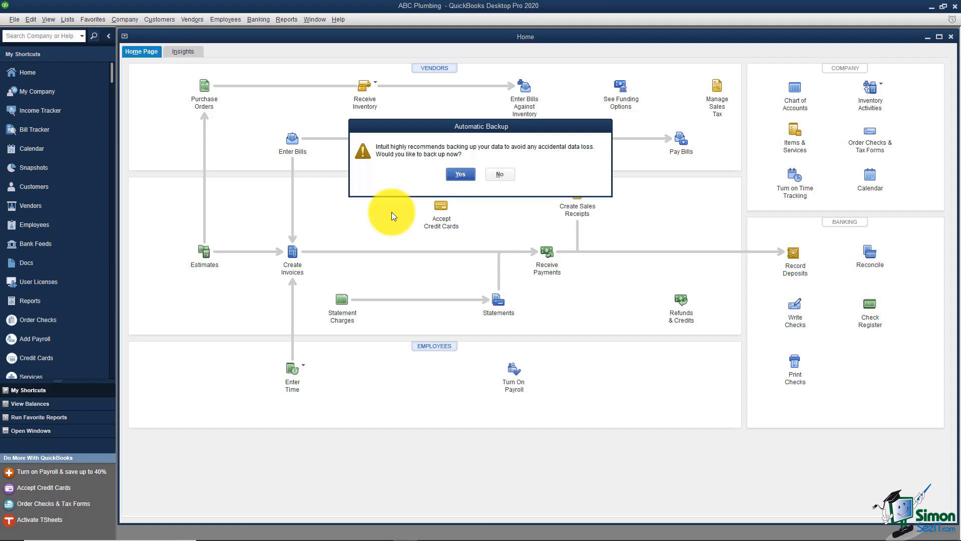
left_click(508, 176)
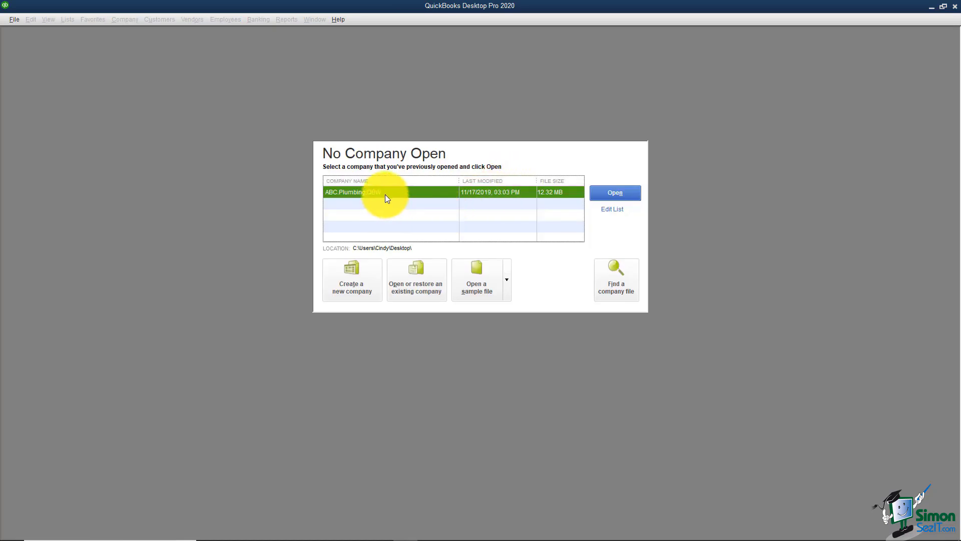
Reopen ABC Plumbing and replace the login user name with Admin.
double_click(386, 193)
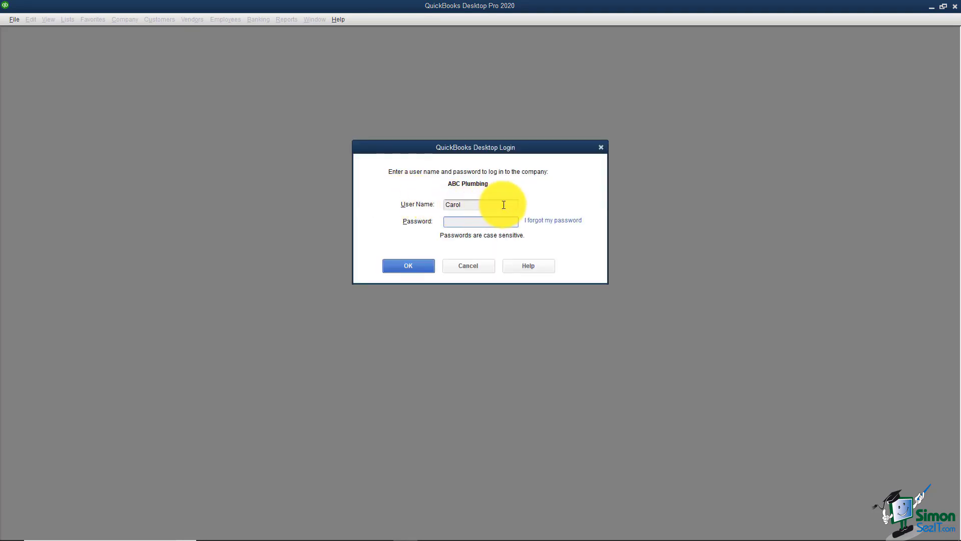
left_click_drag(504, 205, 440, 207)
type("Admin")
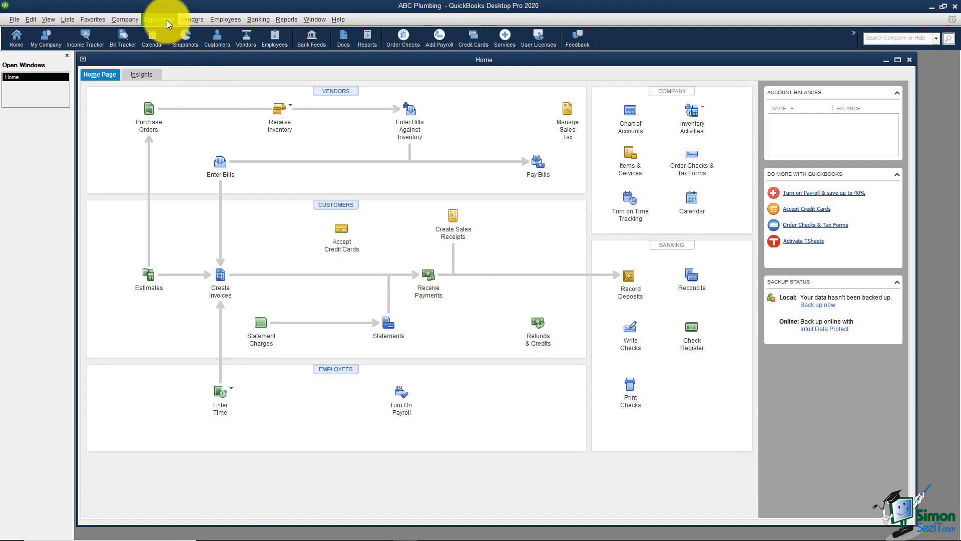
Open the User List through Company > Set Up Users and select the restricted user.
left_click(121, 18)
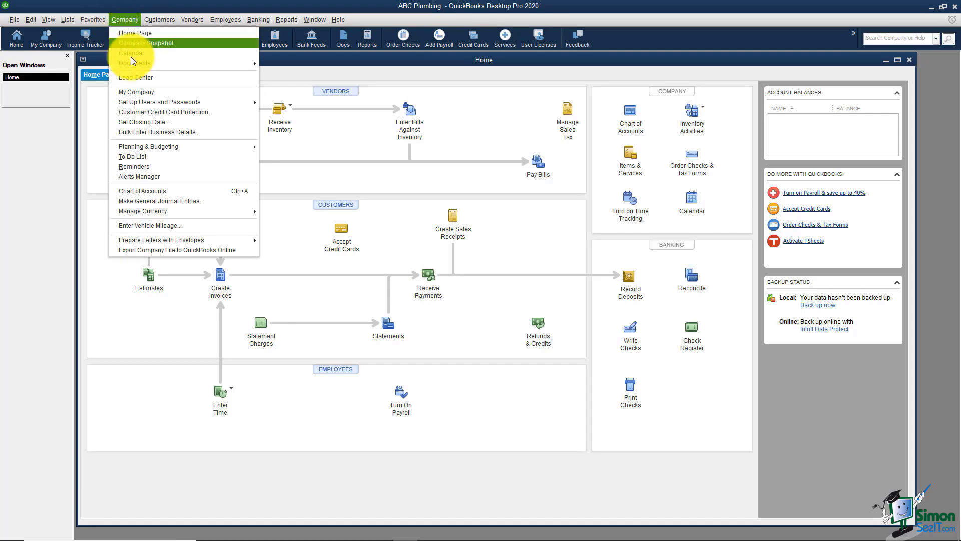
mouse_move(157, 102)
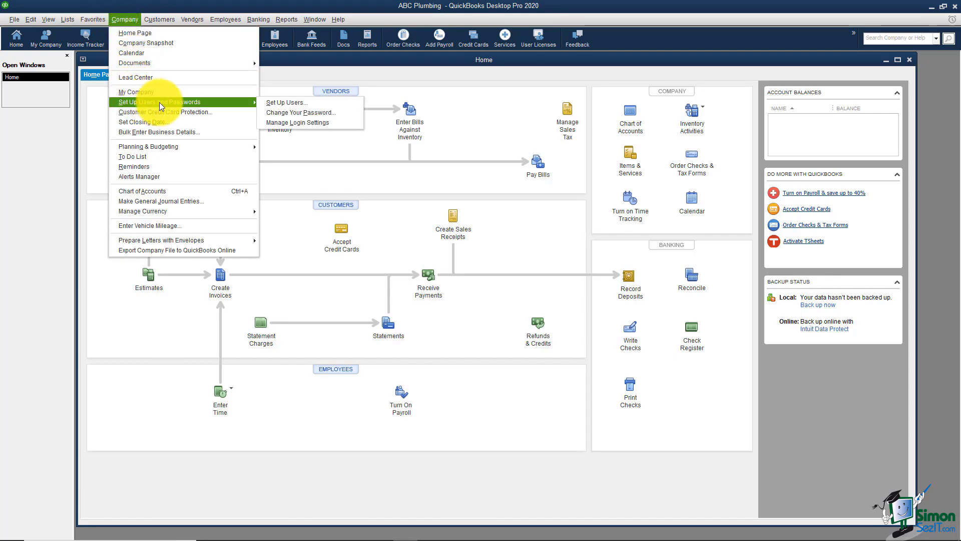
left_click(273, 101)
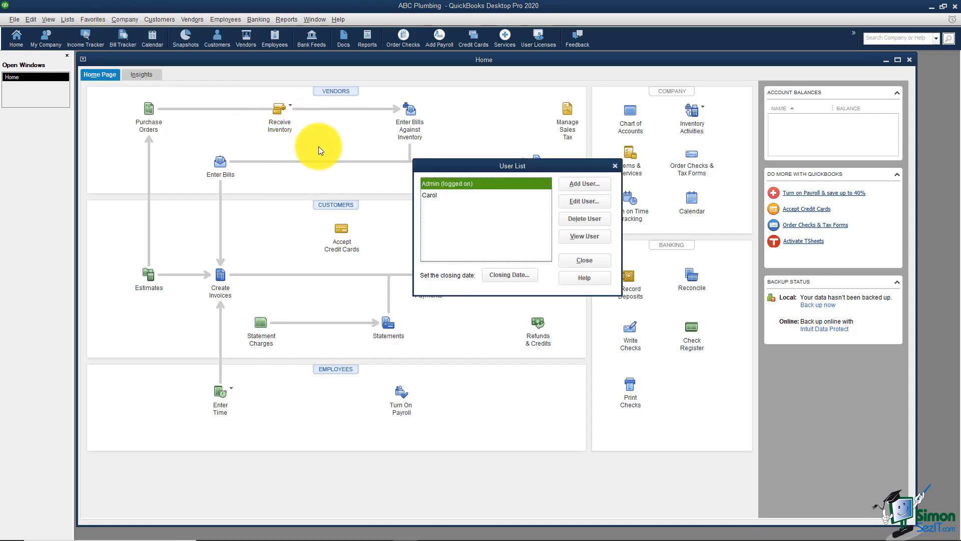
left_click(435, 197)
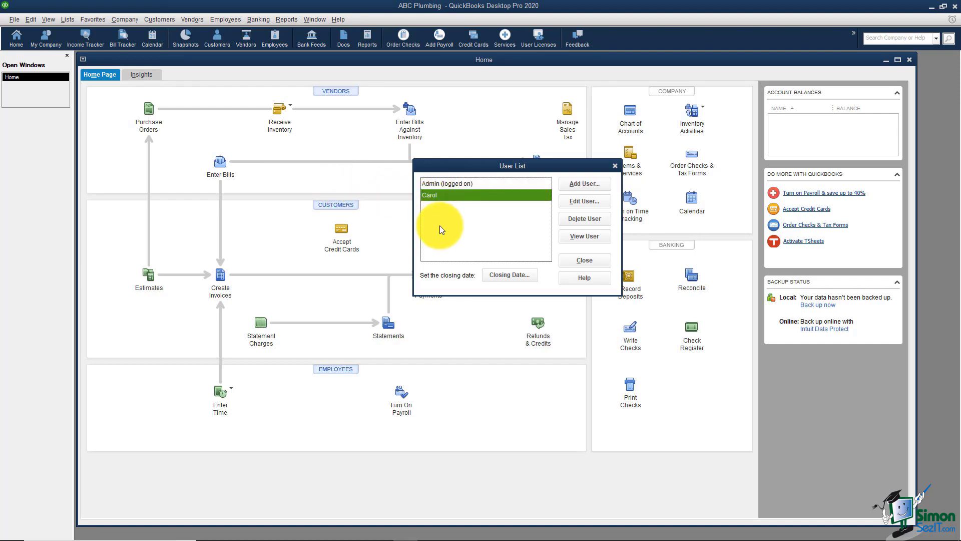
Delete the restricted test user, leaving only Admin in ABC Plumbing's User List, and close it.
left_click(583, 218)
left_click(461, 167)
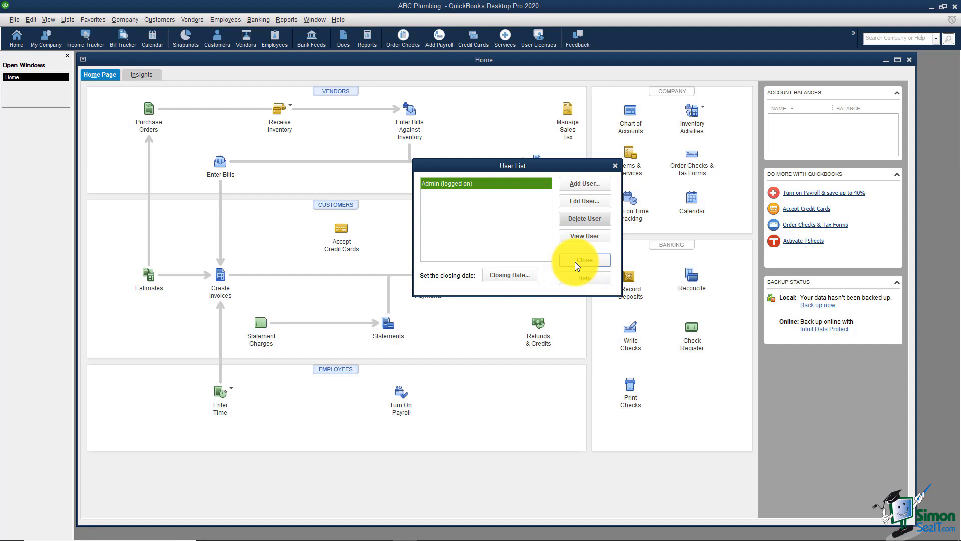
left_click(575, 261)
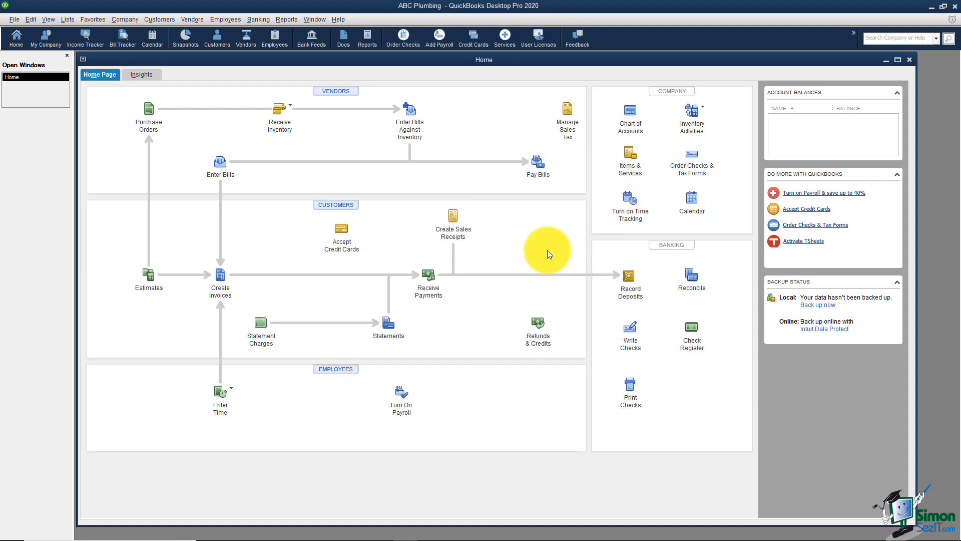